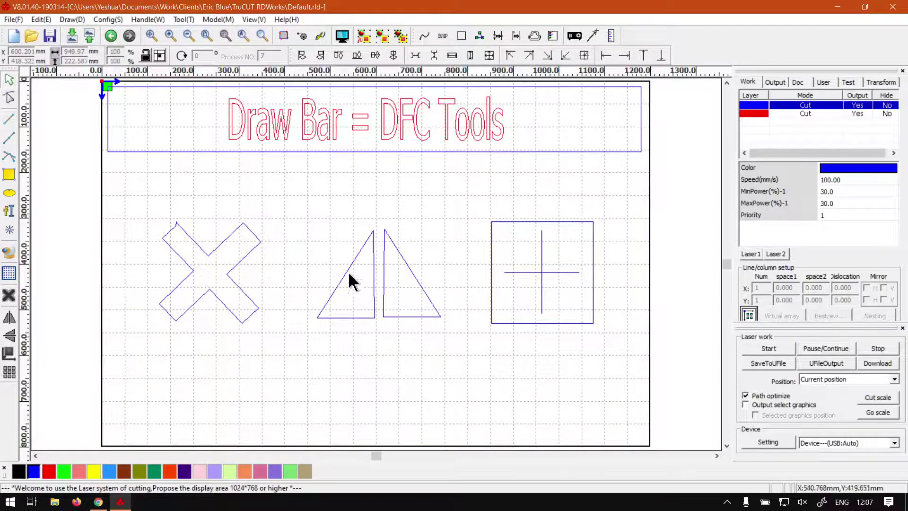
Step: Draw a wide rectangle with the Rectangle tool beneath the X, triangles and crossed square
left_click(332, 301)
left_click(343, 186)
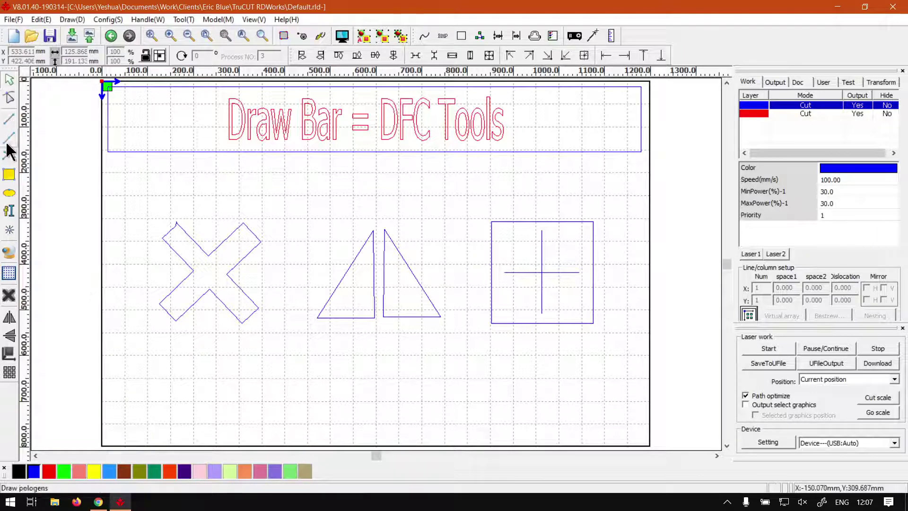
left_click(8, 174)
left_click_drag(234, 373, 375, 426)
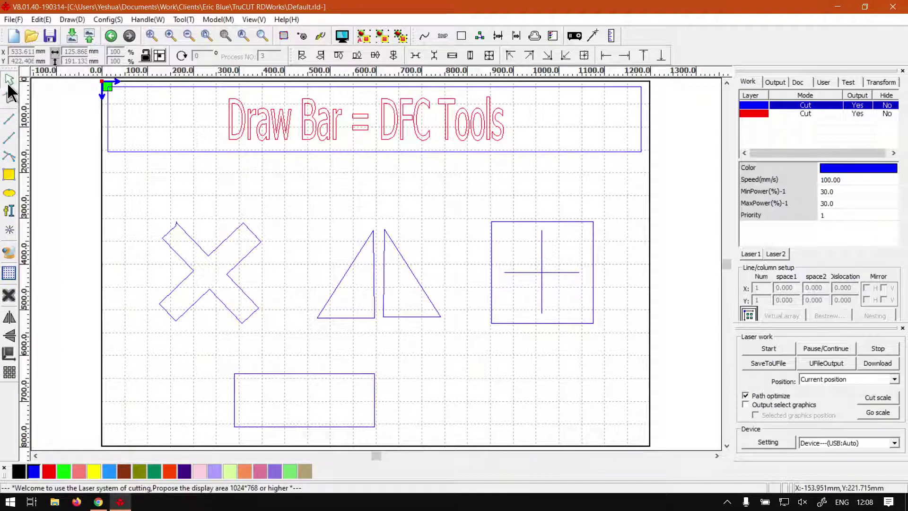
Step: Move the rectangle up under the triangles, rotate it about 40° clockwise, then nudge it lower
left_click(258, 375)
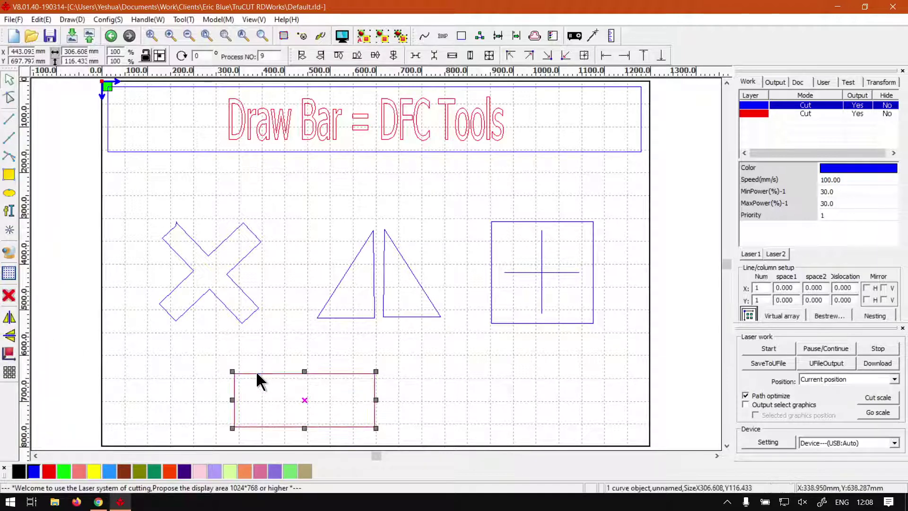
left_click_drag(277, 376, 366, 341)
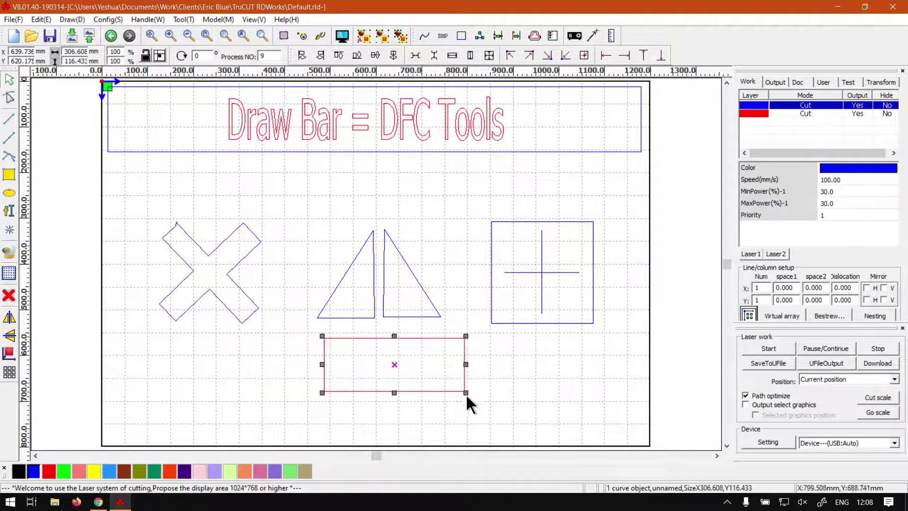
left_click(440, 392)
left_click_drag(465, 390, 442, 454)
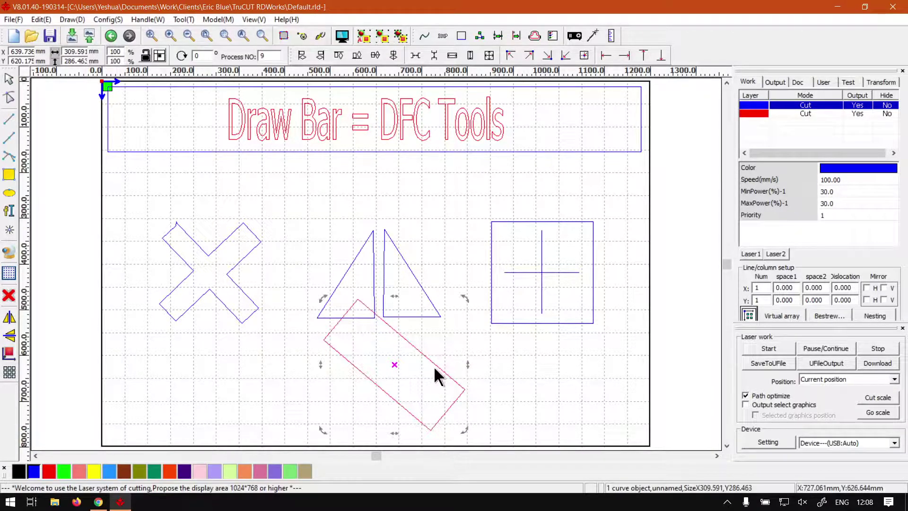
left_click_drag(434, 368, 435, 391)
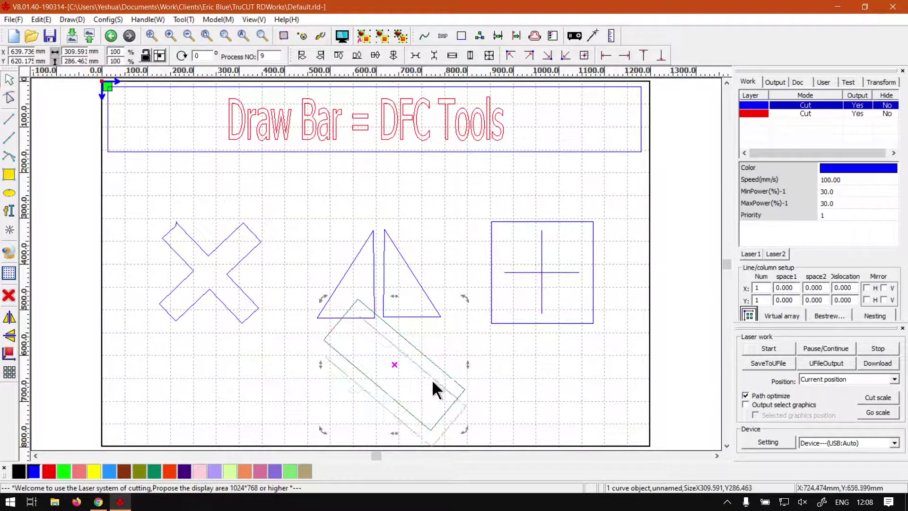
Step: Apply Mirror Vertical, Mirror Horizontal and Center to the tilted rectangle, then delete it
left_click(10, 319)
left_click(11, 336)
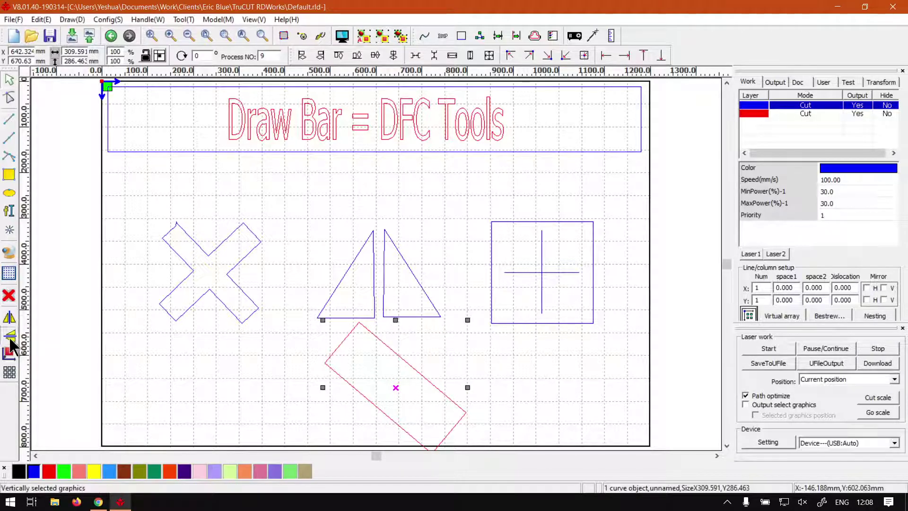
left_click(11, 336)
left_click(9, 353)
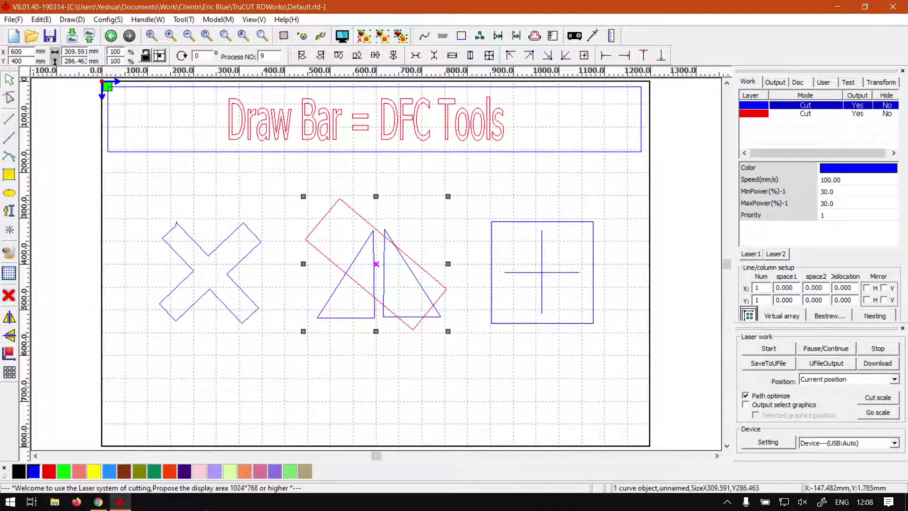
left_click(8, 297)
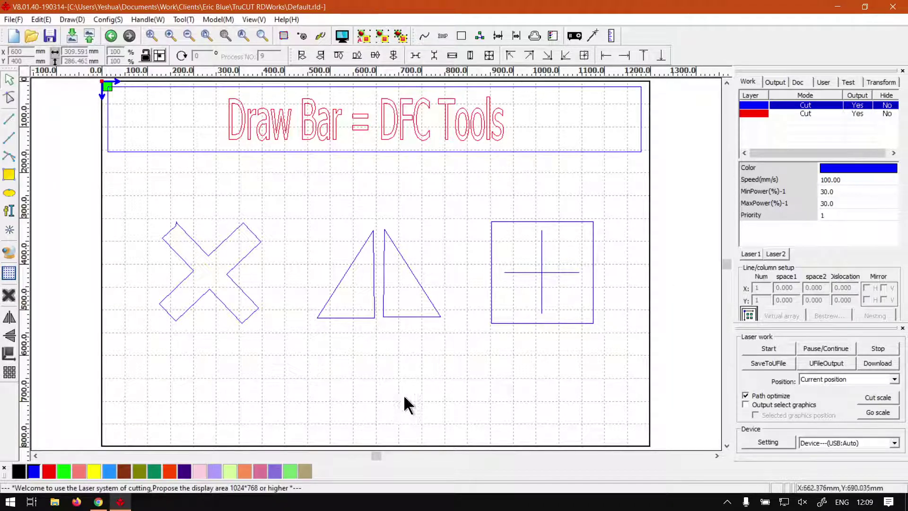
Step: Switch to the softwaretraining.co.za page in Chrome from the taskbar
left_click(99, 502)
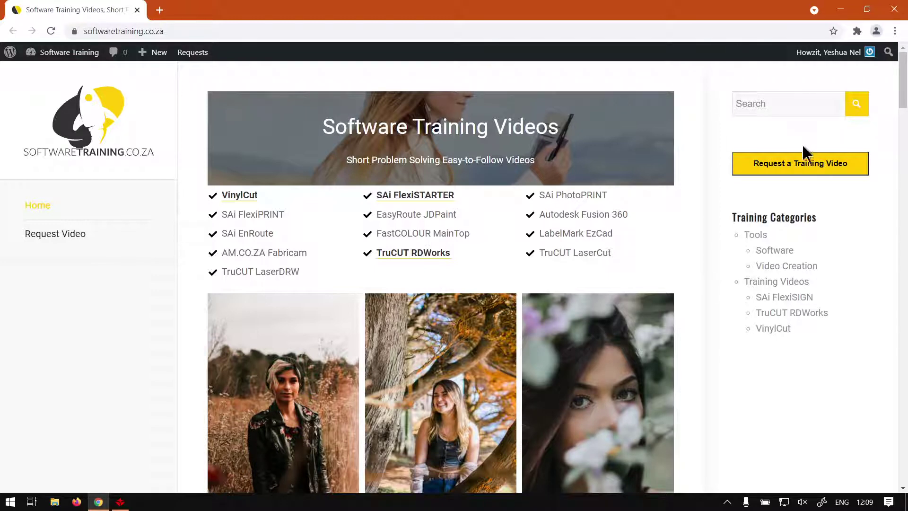
scroll(635, 316, "down", 10)
scroll(635, 316, "down", 2)
scroll(635, 317, "down", 3)
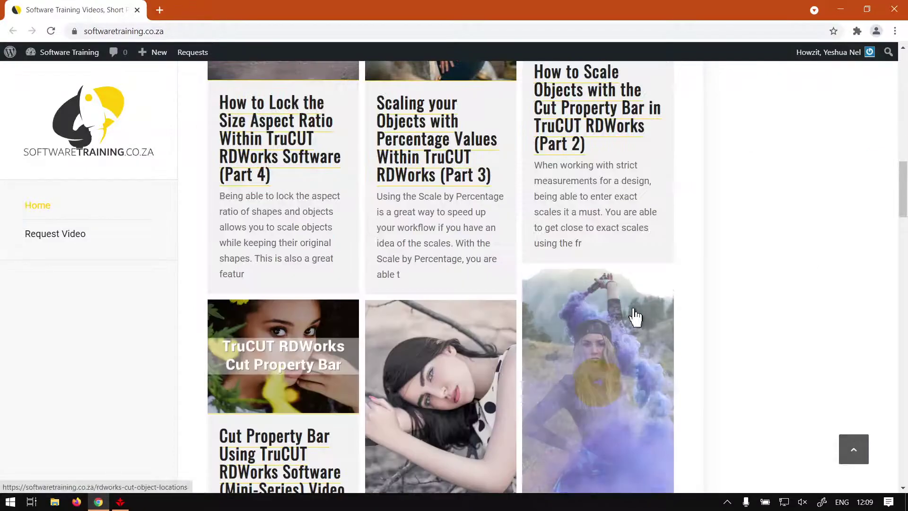
scroll(635, 316, "down", 3)
scroll(635, 316, "down", 5)
scroll(635, 317, "up", 5)
scroll(635, 316, "up", 5)
scroll(635, 316, "up", 10)
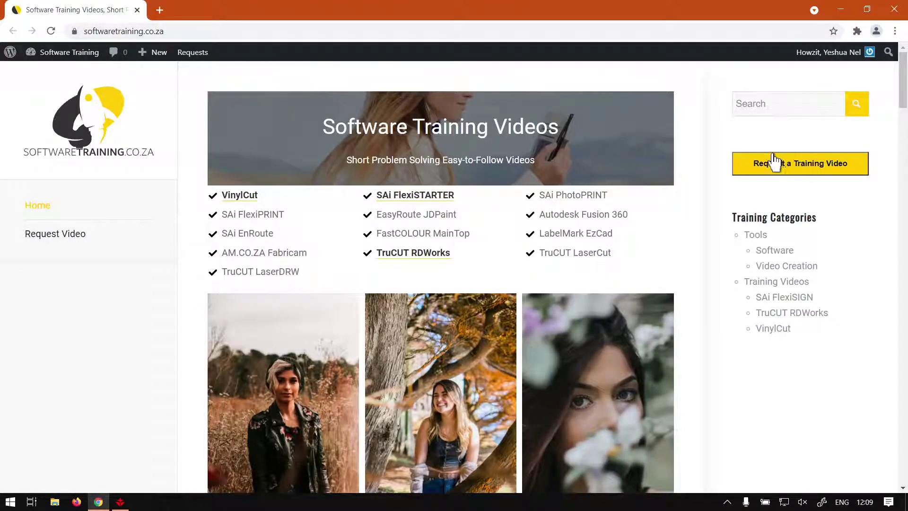